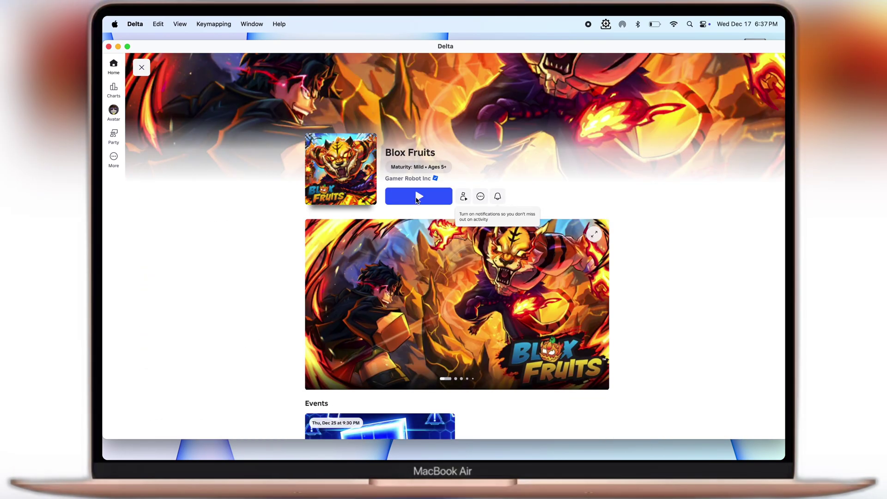
# - Start Blox Fruits, join the Pirates team, and close Delta's key panel
pyautogui.click(418, 196)
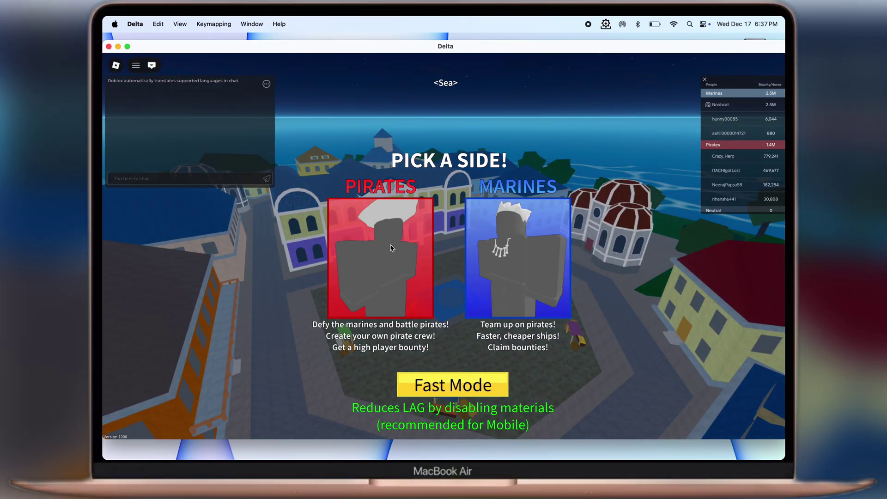
pyautogui.click(390, 248)
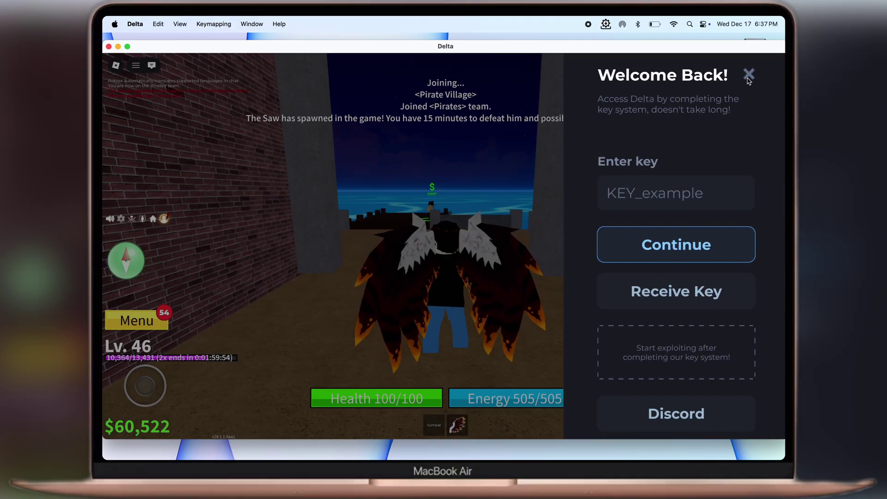
pyautogui.click(749, 74)
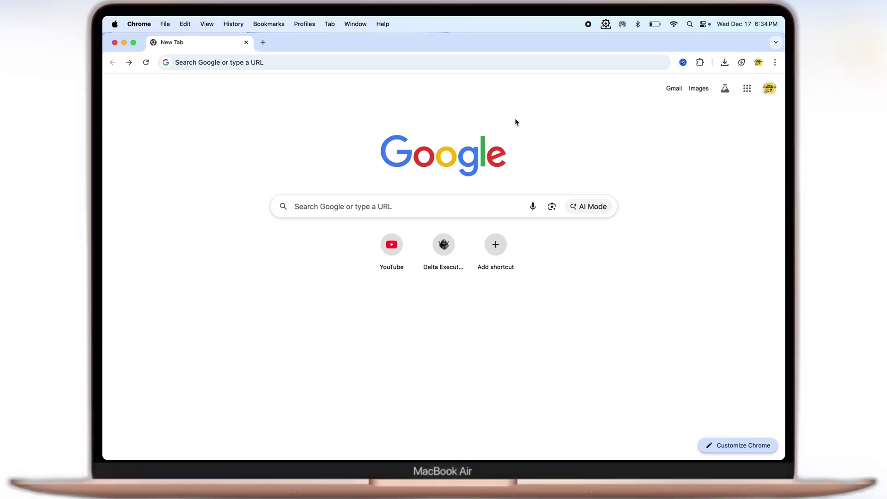
# - Search for delta executor and save the Delta iOS v2.702 IPA to Downloads
pyautogui.click(440, 202)
pyautogui.write('delta executor')
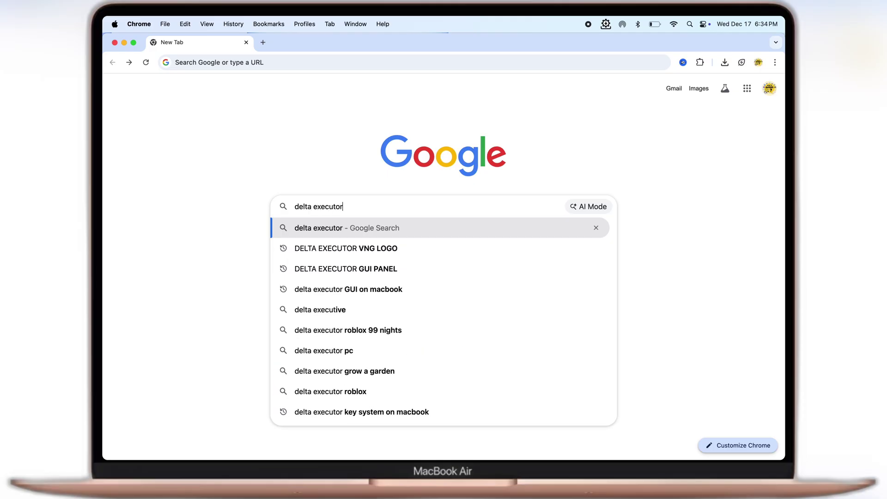
pyautogui.press('Return')
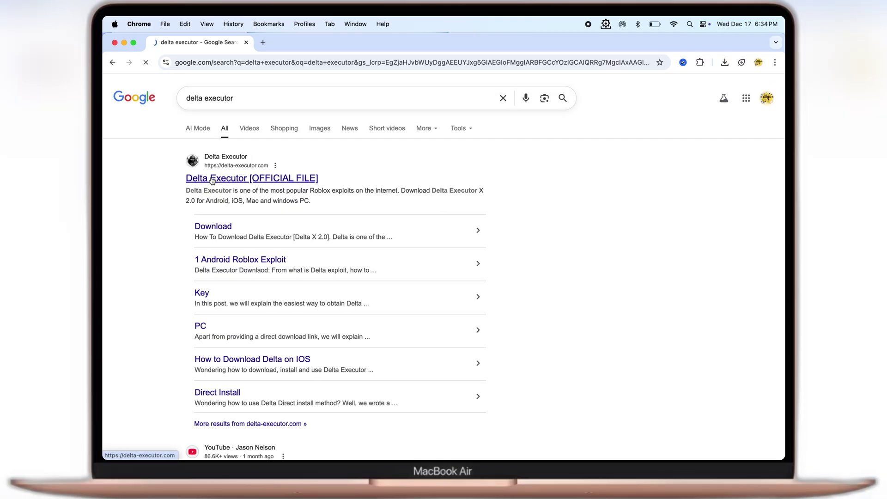
pyautogui.scroll(-5, 462, 194)
pyautogui.scroll(-5, 462, 194)
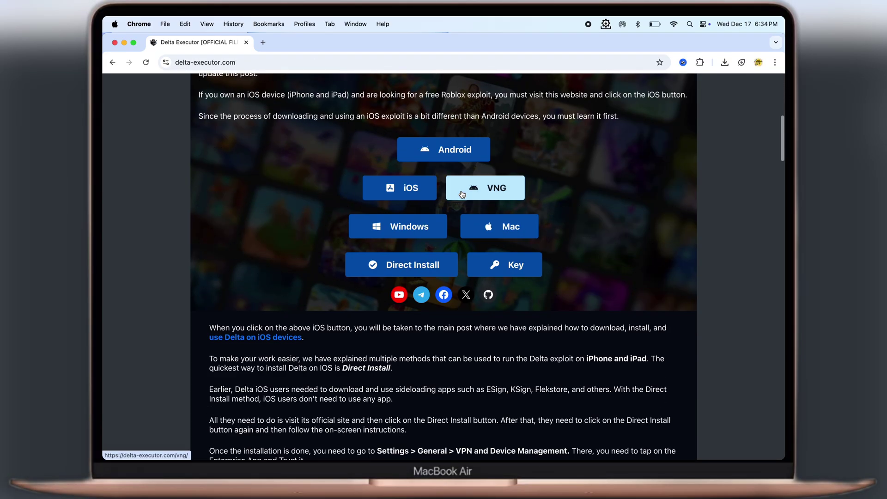
pyautogui.click(406, 192)
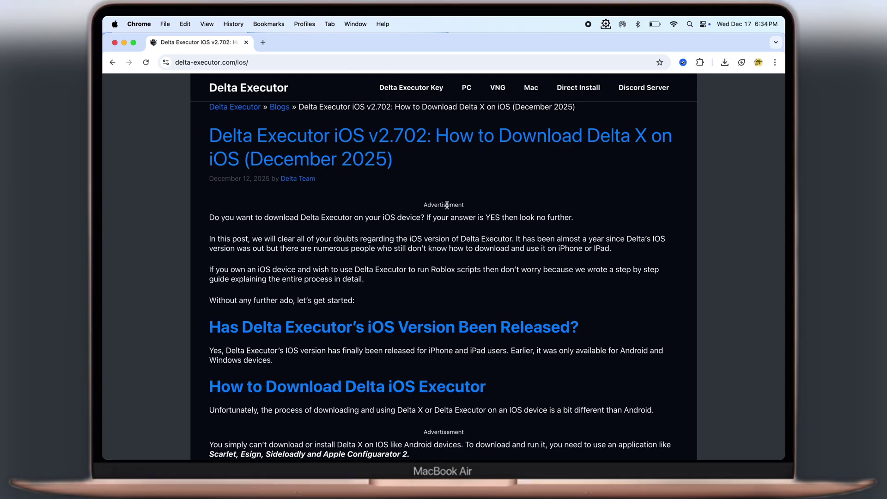
pyautogui.scroll(-10, 430, 201)
pyautogui.scroll(-3, 447, 208)
pyautogui.scroll(-10, 448, 208)
pyautogui.scroll(-2, 447, 208)
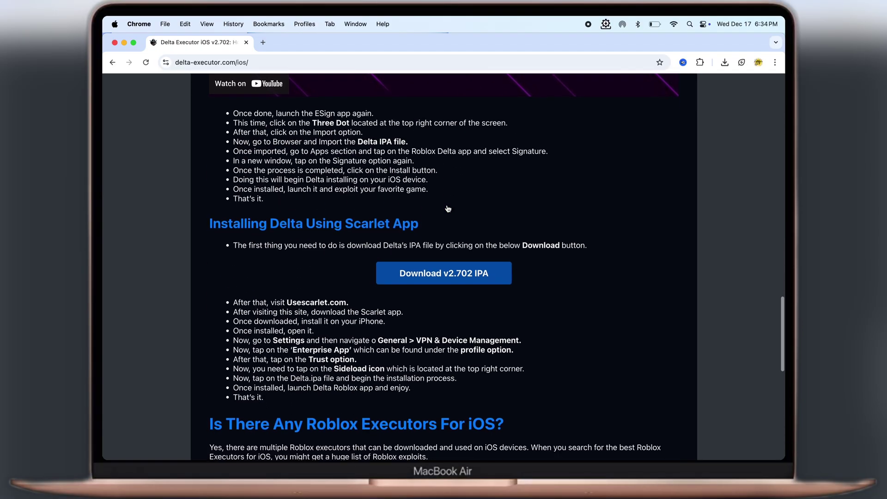
pyautogui.click(439, 274)
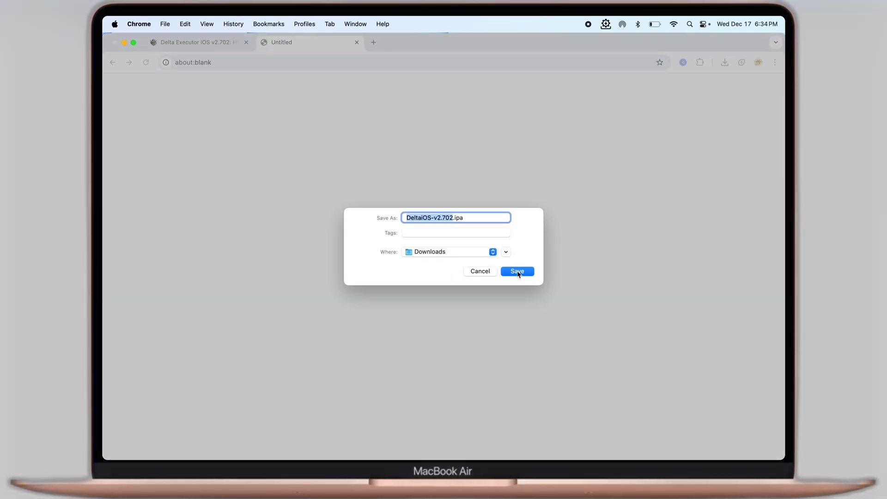
pyautogui.click(517, 271)
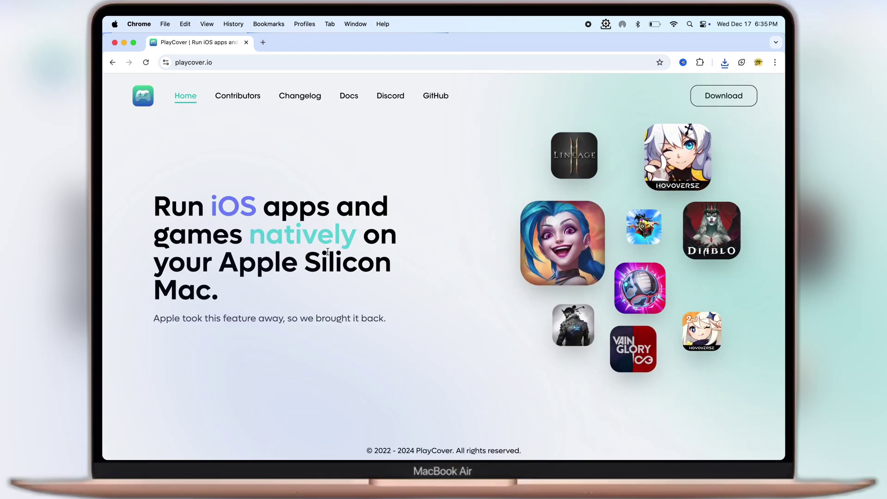
# - Download the latest PlayCover release, PlayCover_3.1.0.dmg, from playcover.io
pyautogui.click(718, 103)
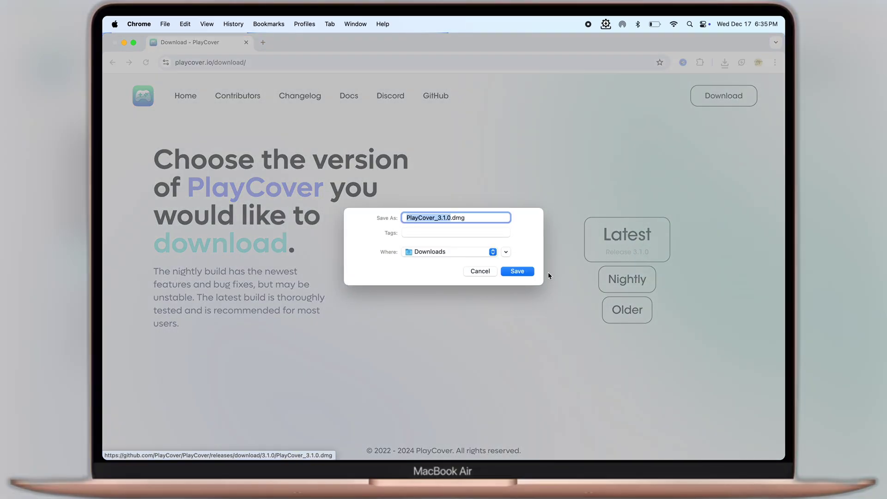
pyautogui.click(521, 273)
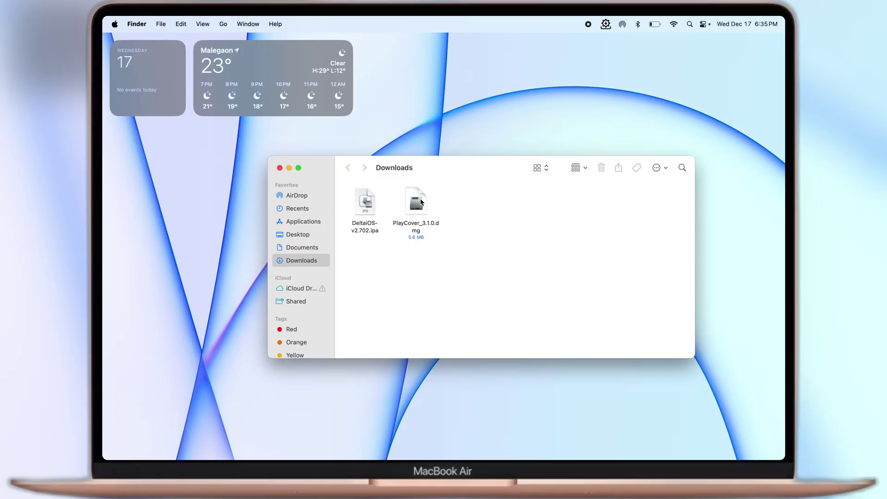
# - Mount PlayCover_3.1.0.dmg, copy PlayCover into Applications, and launch it
pyautogui.click(419, 202)
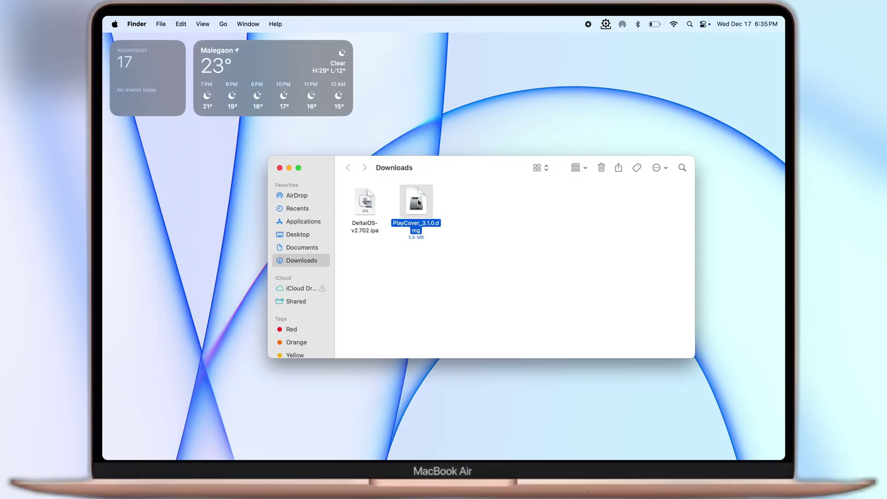
pyautogui.moveTo(248, 316); pyautogui.dragTo(369, 317)
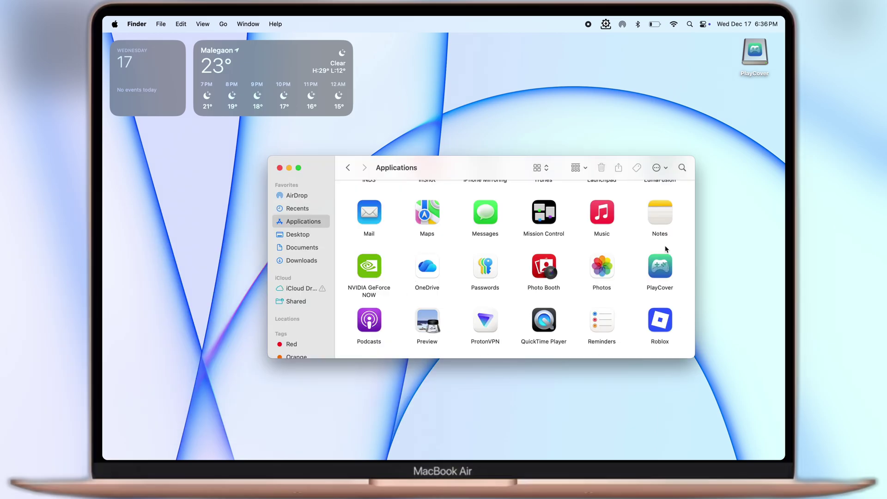
pyautogui.doubleClick(665, 271)
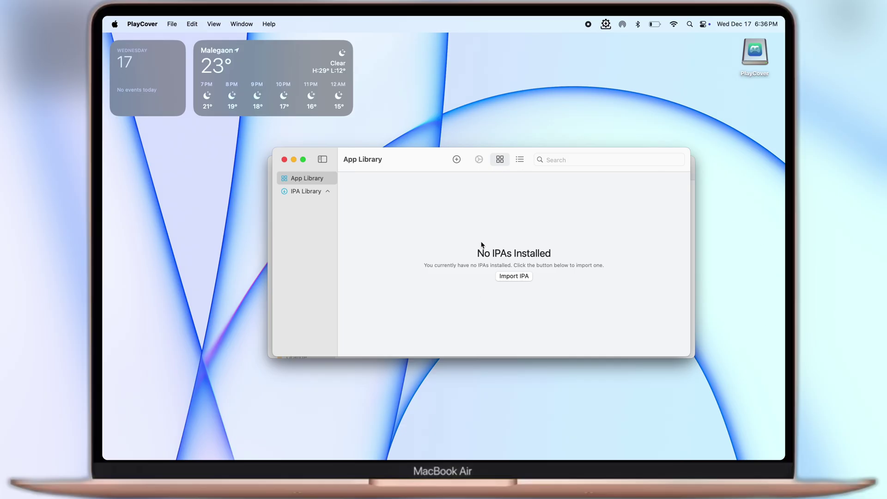
# - Import DeltaiOS-v2.702.ipa from Downloads into PlayCover
pyautogui.click(513, 277)
pyautogui.doubleClick(350, 152)
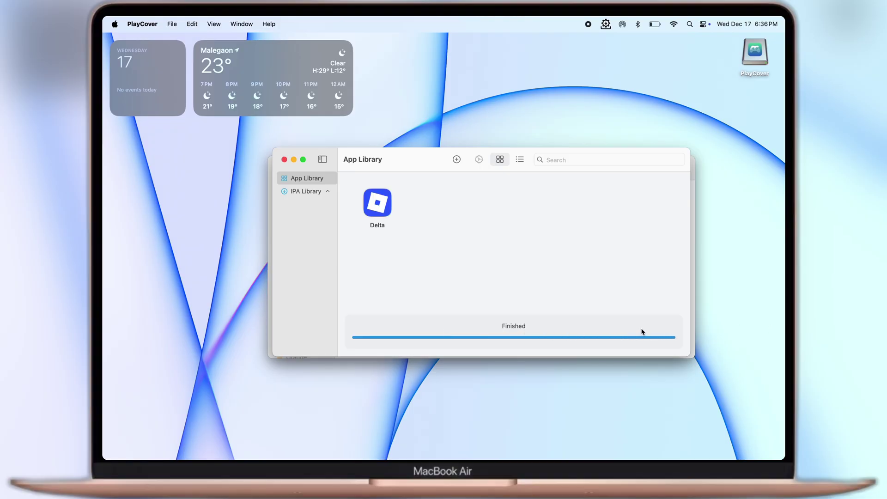
# - Confirm 'Fix window display issues' is enabled in Delta's Graphics settings
pyautogui.rightClick(382, 204)
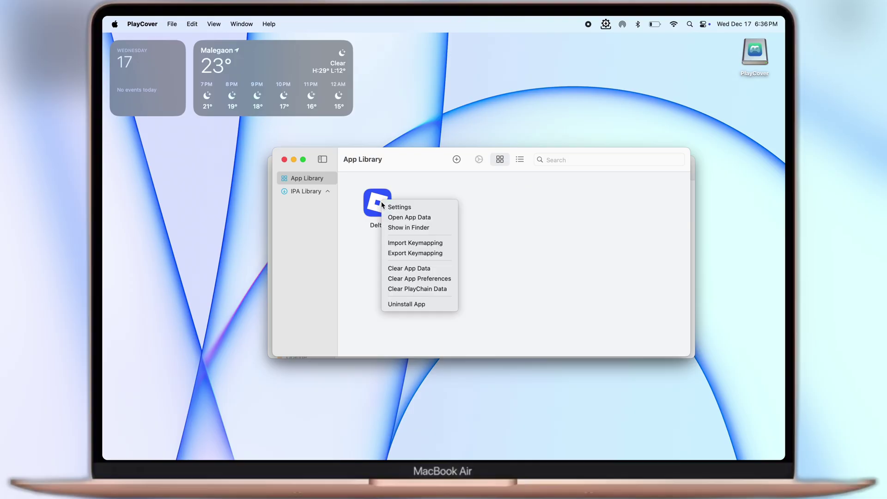
pyautogui.click(406, 210)
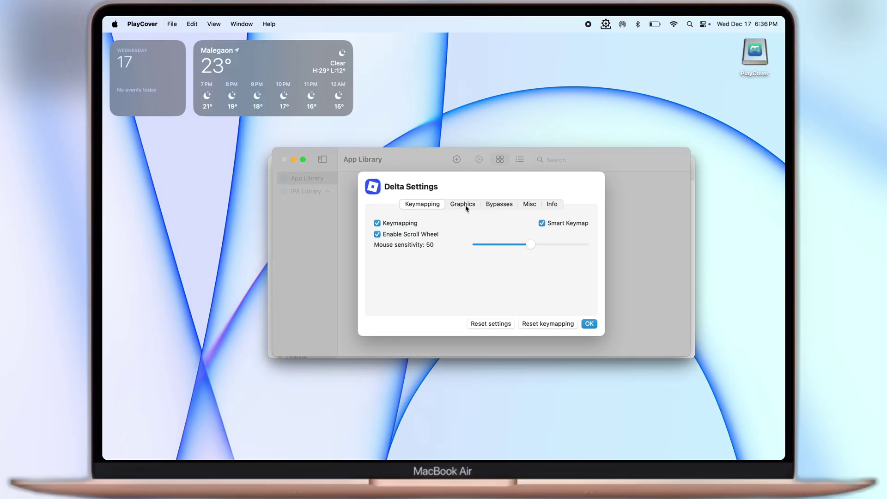
pyautogui.click(466, 206)
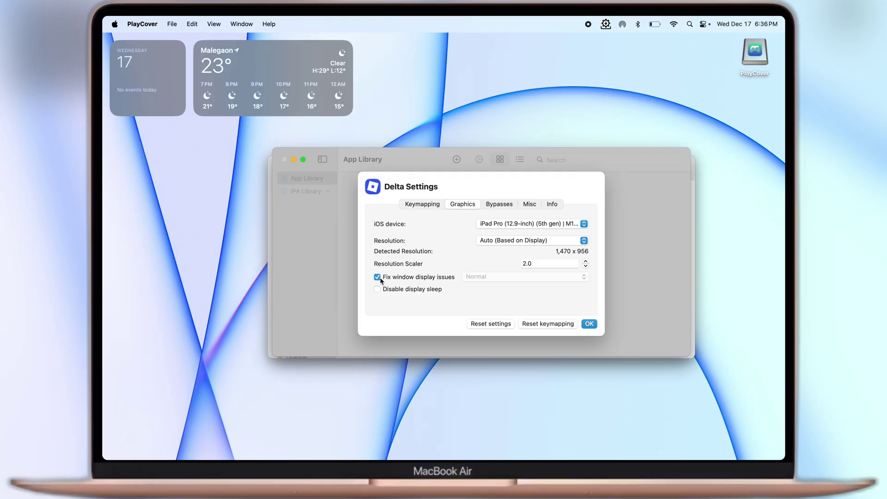
pyautogui.click(588, 324)
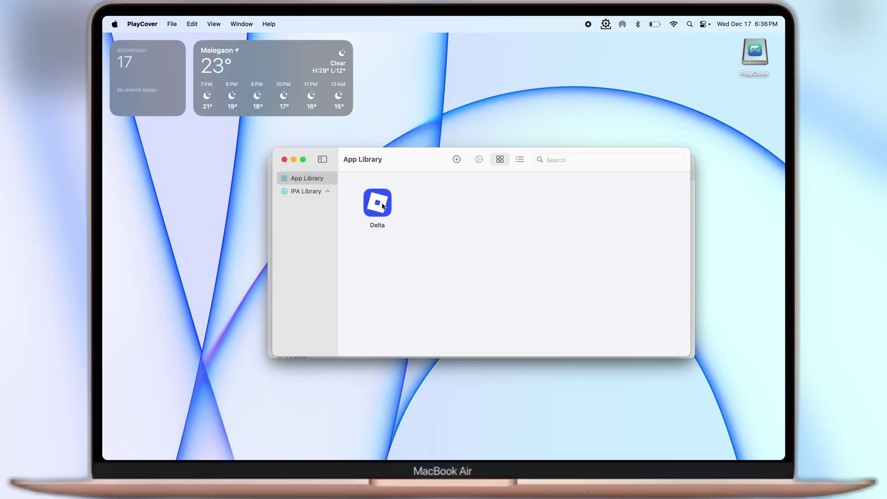
# - Launch Delta from PlayCover and play Blox Fruits from its home page
pyautogui.click(378, 201)
pyautogui.doubleClick(378, 201)
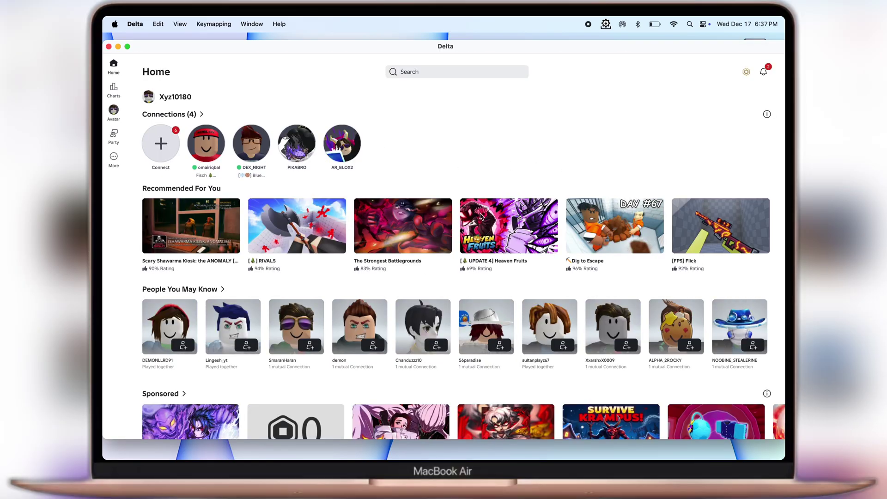
pyautogui.scroll(-3, 468, 89)
pyautogui.scroll(-3, 423, 184)
pyautogui.click(242, 340)
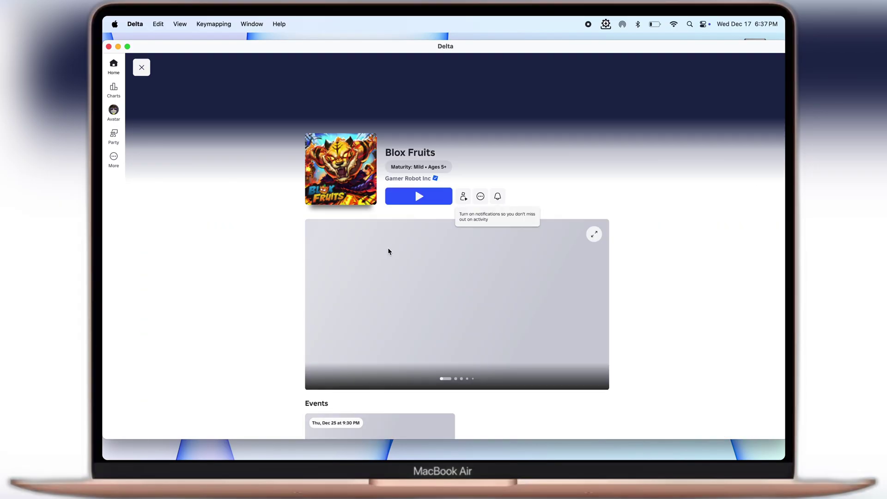
pyautogui.click(417, 197)
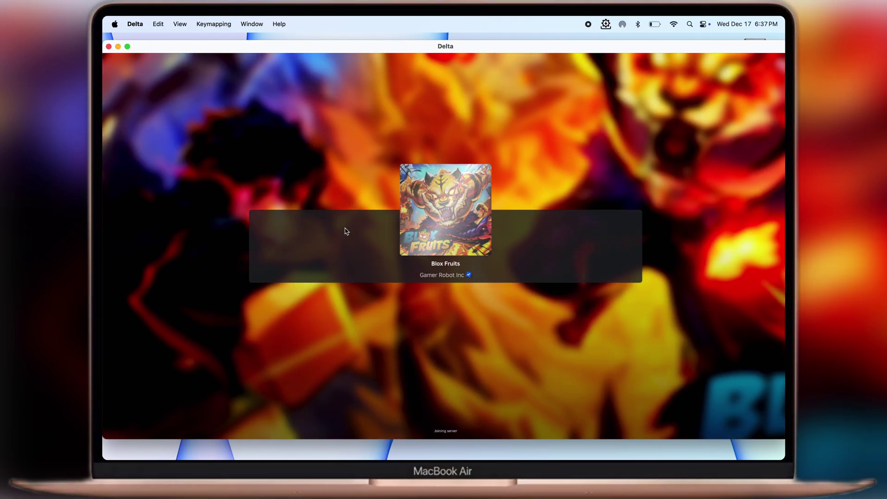